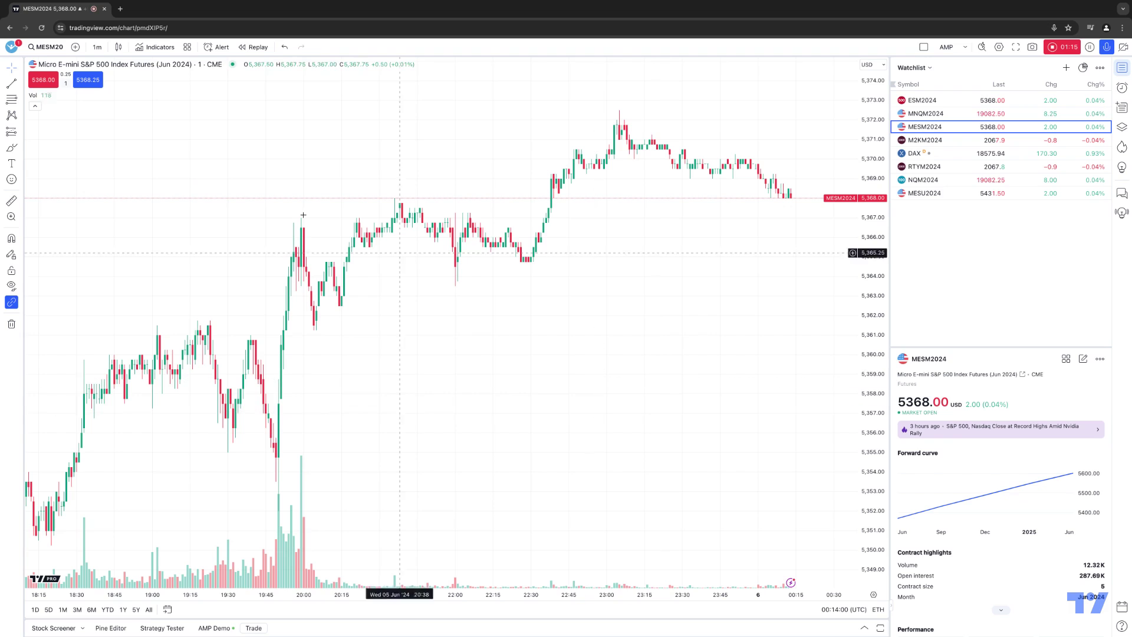
{"action": "left_click", "coordinate": [156, 47]}
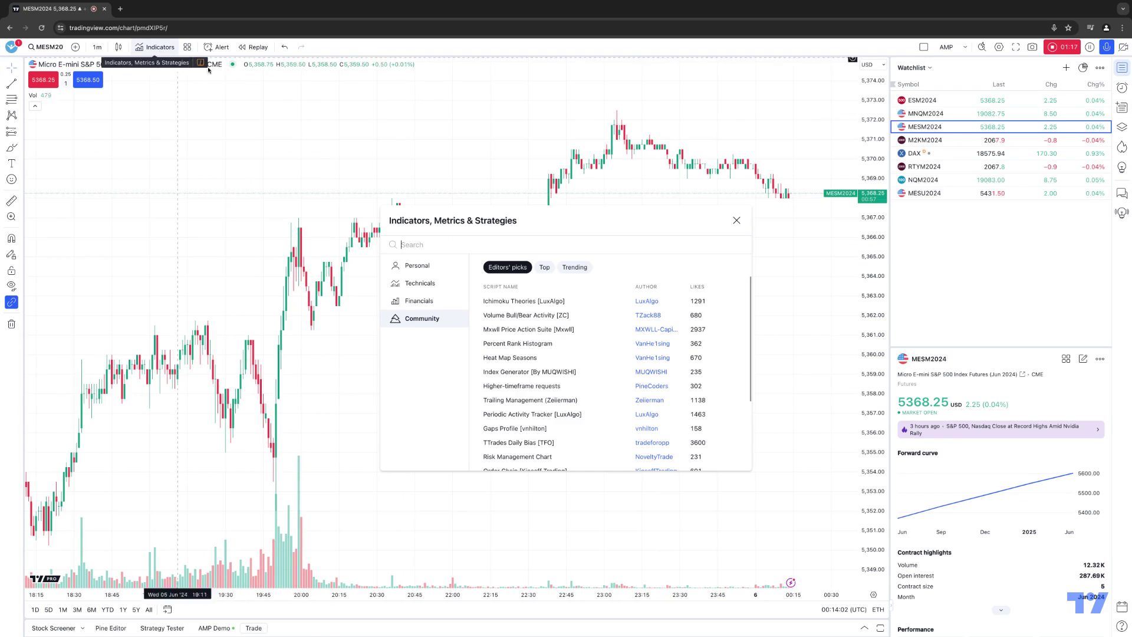
{"action": "left_click", "coordinate": [416, 265]}
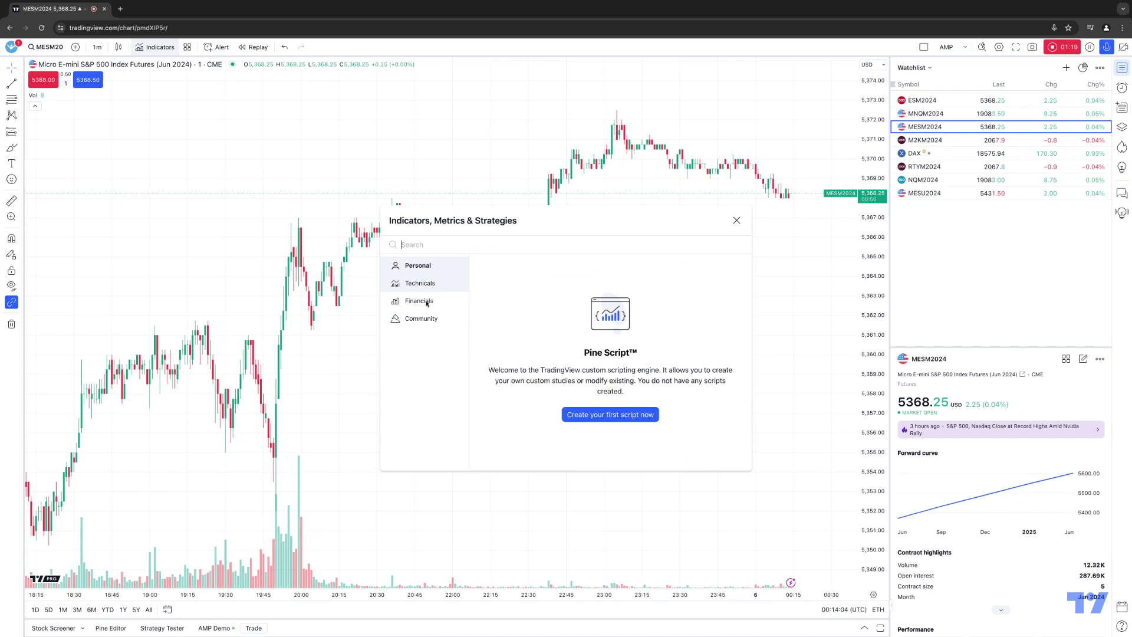
{"action": "left_click", "coordinate": [418, 319]}
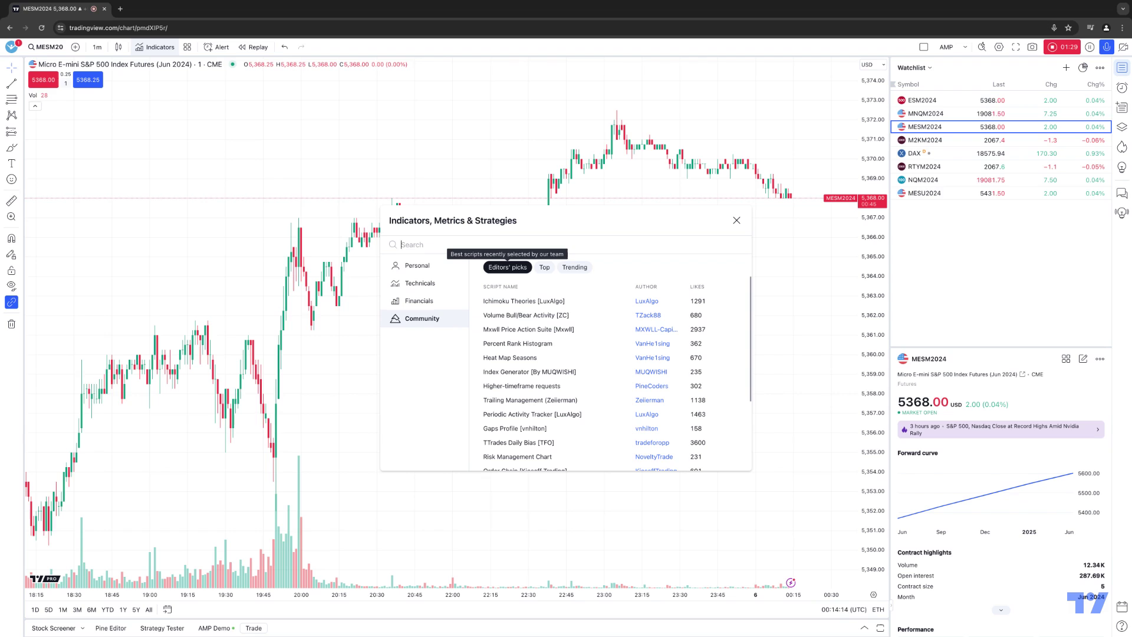
{"action": "left_click", "coordinate": [544, 269]}
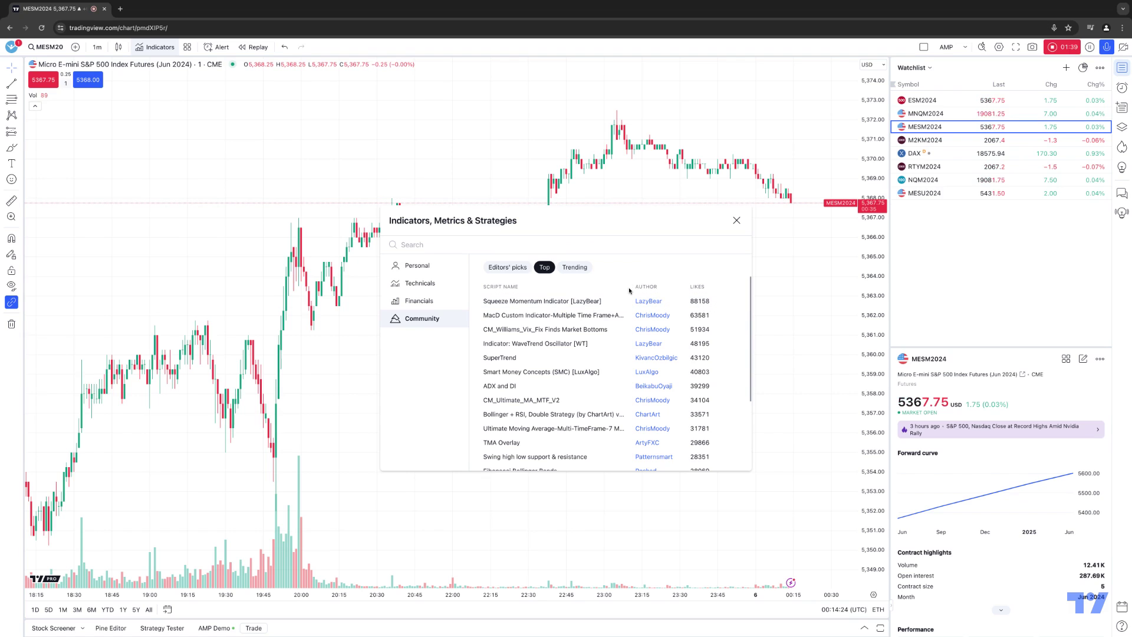
{"action": "left_click", "coordinate": [576, 269]}
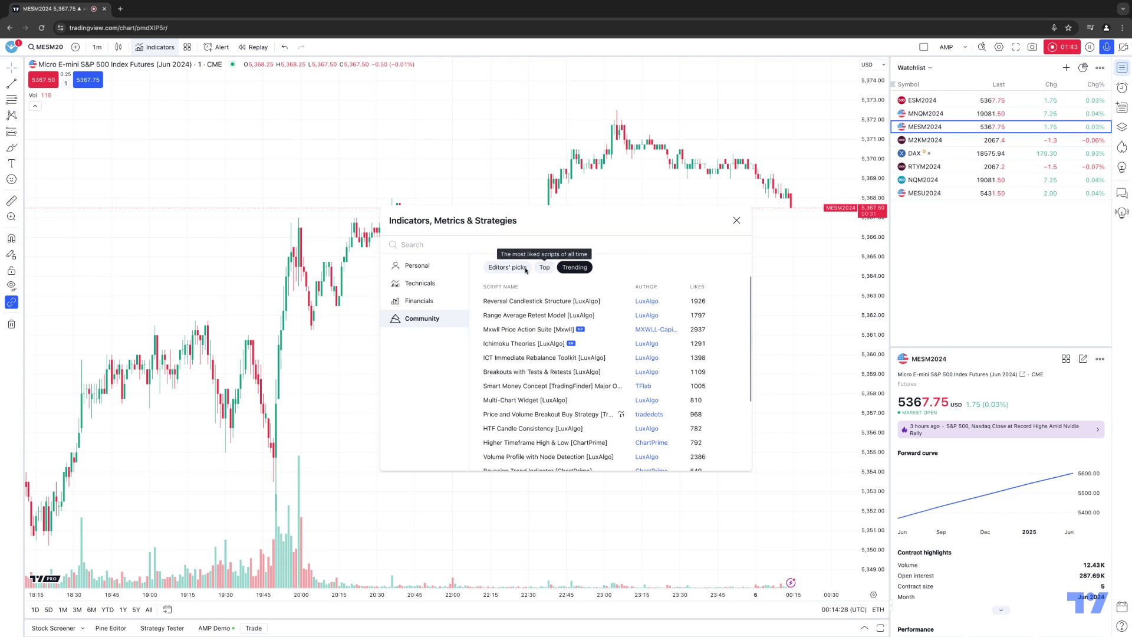
{"action": "left_click", "coordinate": [514, 268]}
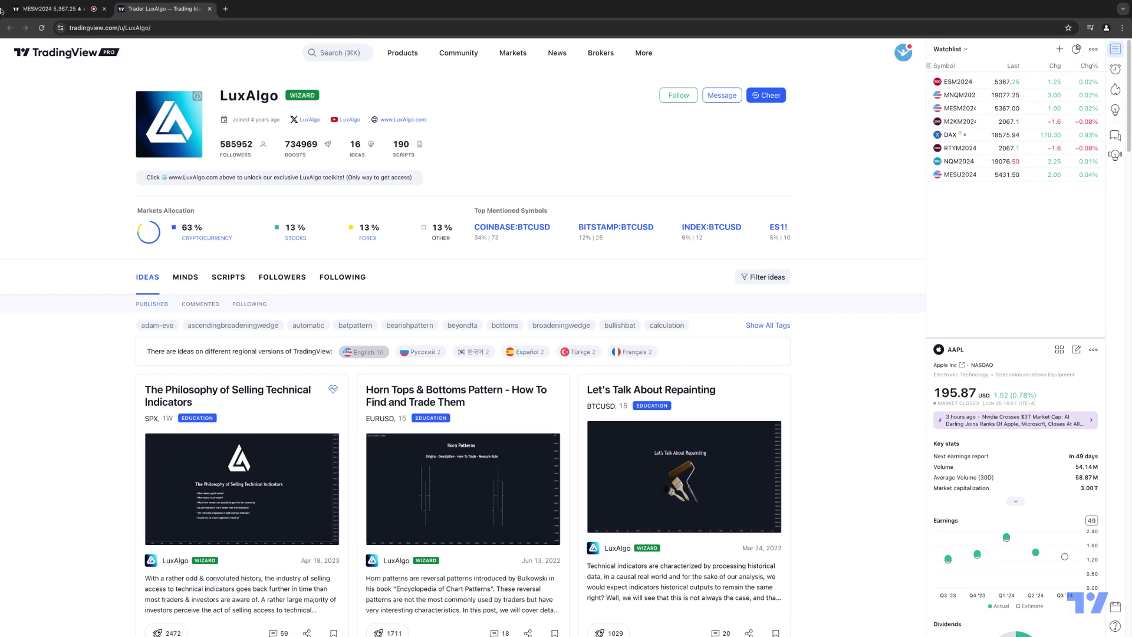
Back on the MESM2024 chart, read the Ichimoku Theories [LuxAlgo] description, then close it.
{"action": "left_click", "coordinate": [35, 9]}
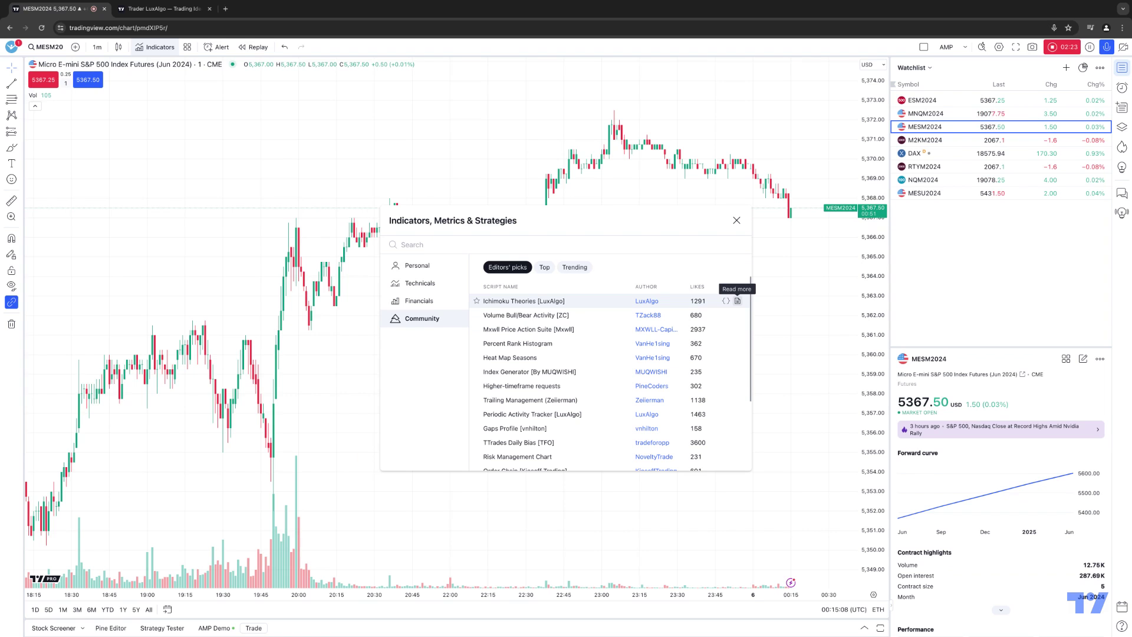
{"action": "left_click", "coordinate": [737, 301]}
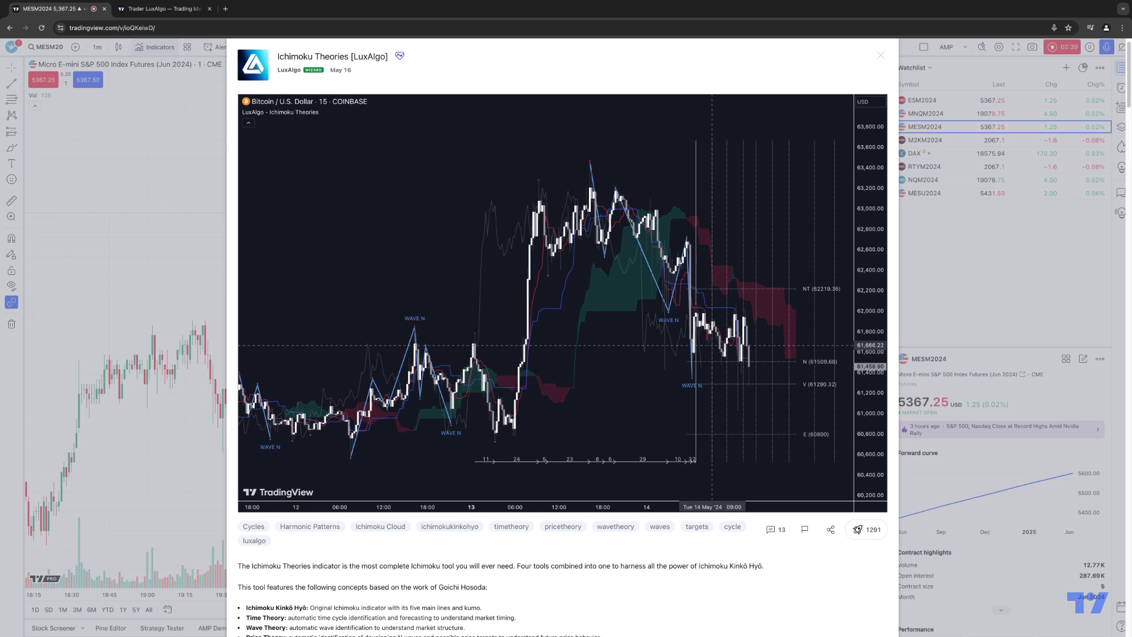
{"action": "scroll", "coordinate": [712, 345], "scroll_direction": "down", "scroll_amount": 3}
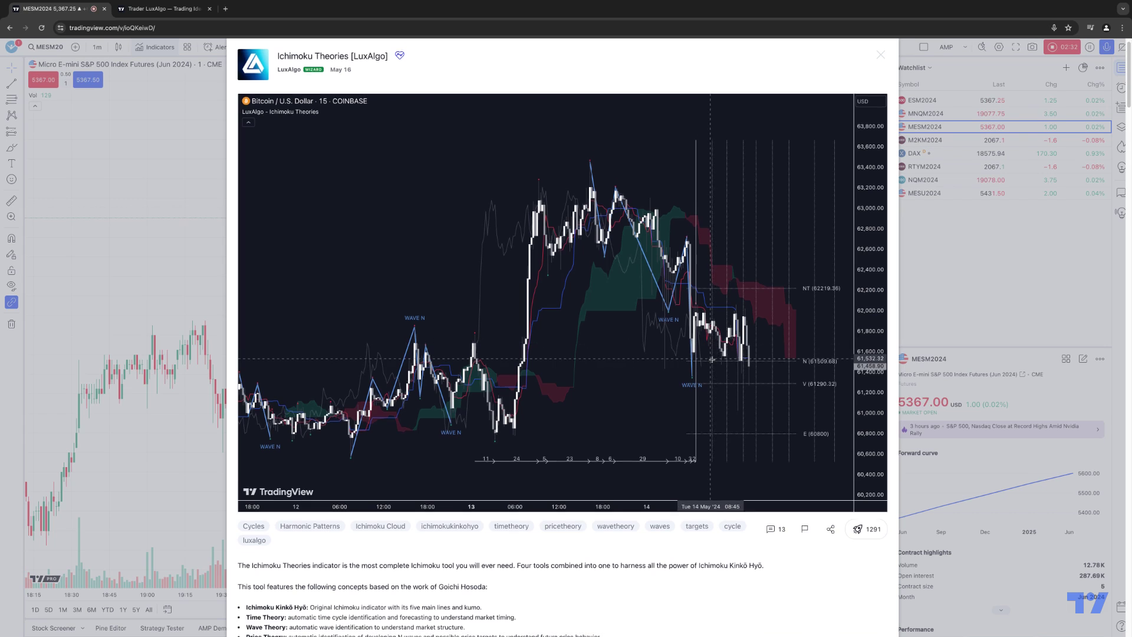
{"action": "scroll", "coordinate": [711, 359], "scroll_direction": "down", "scroll_amount": 3}
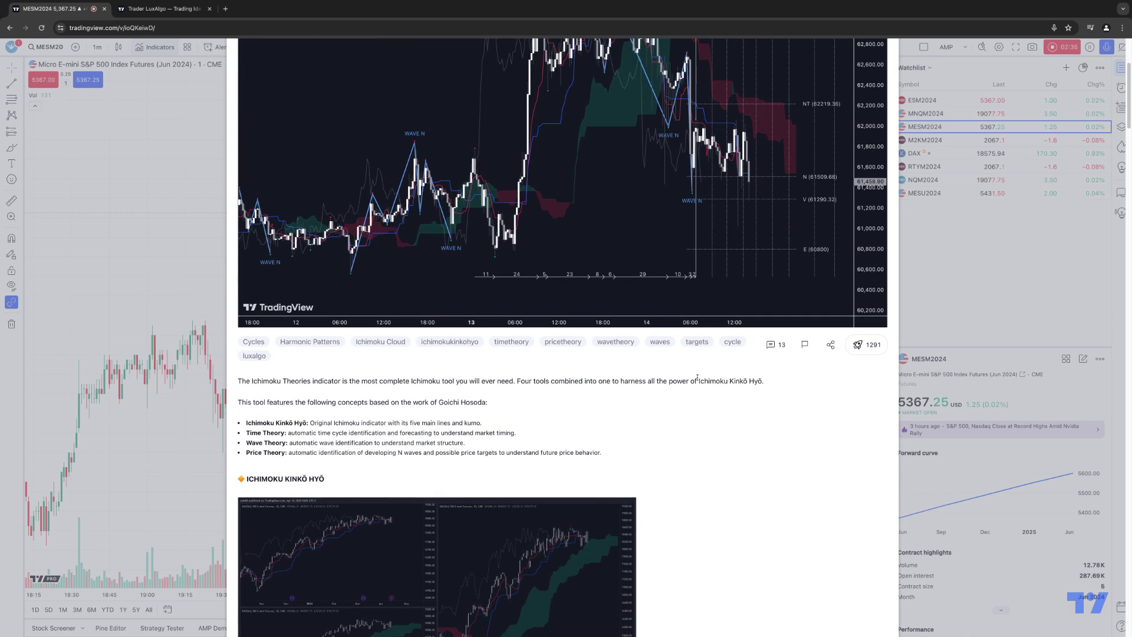
{"action": "scroll", "coordinate": [697, 377], "scroll_direction": "down", "scroll_amount": 9}
{"action": "scroll", "coordinate": [697, 378], "scroll_direction": "down", "scroll_amount": 2}
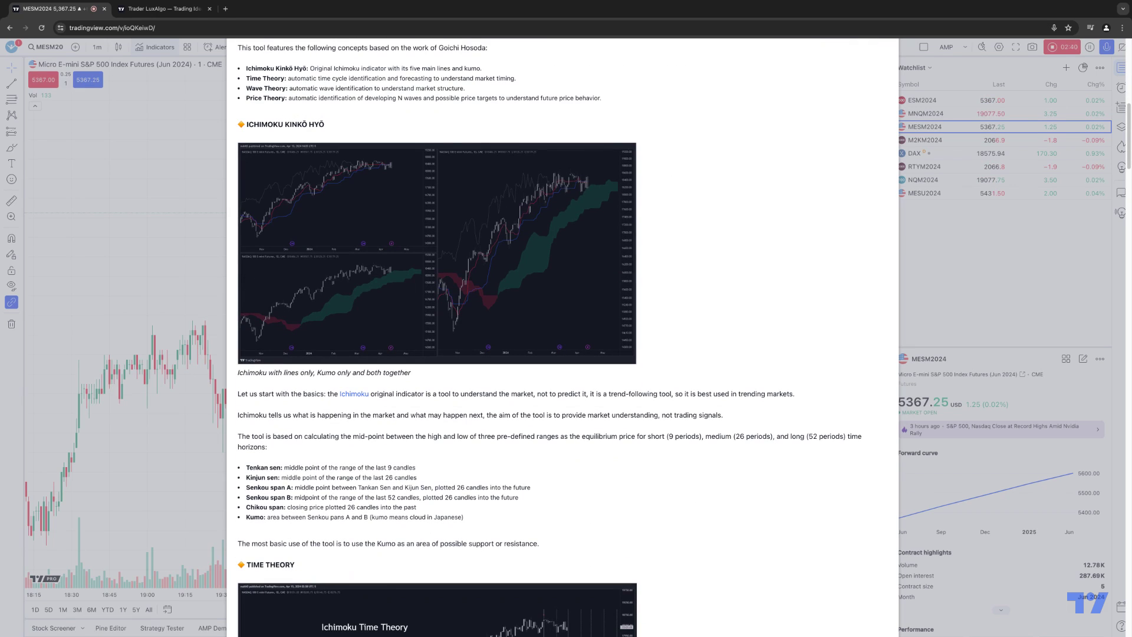
{"action": "scroll", "coordinate": [768, 264], "scroll_direction": "up", "scroll_amount": 5}
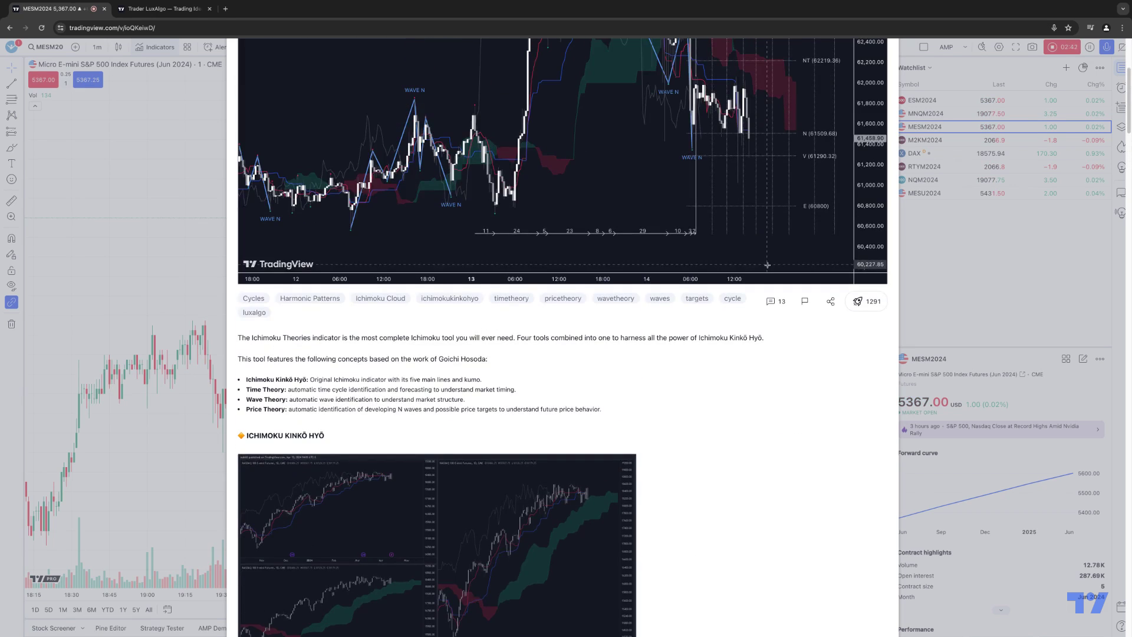
{"action": "scroll", "coordinate": [768, 264], "scroll_direction": "down", "scroll_amount": 3}
{"action": "scroll", "coordinate": [769, 264], "scroll_direction": "up", "scroll_amount": 6}
{"action": "scroll", "coordinate": [769, 264], "scroll_direction": "up", "scroll_amount": 2}
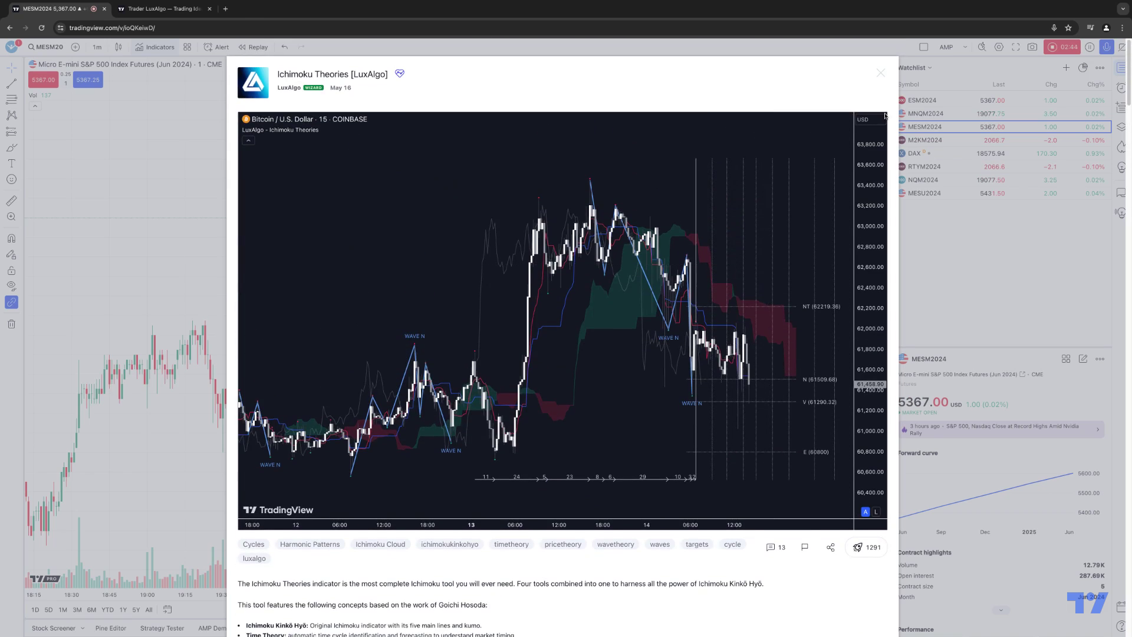
{"action": "left_click", "coordinate": [882, 79]}
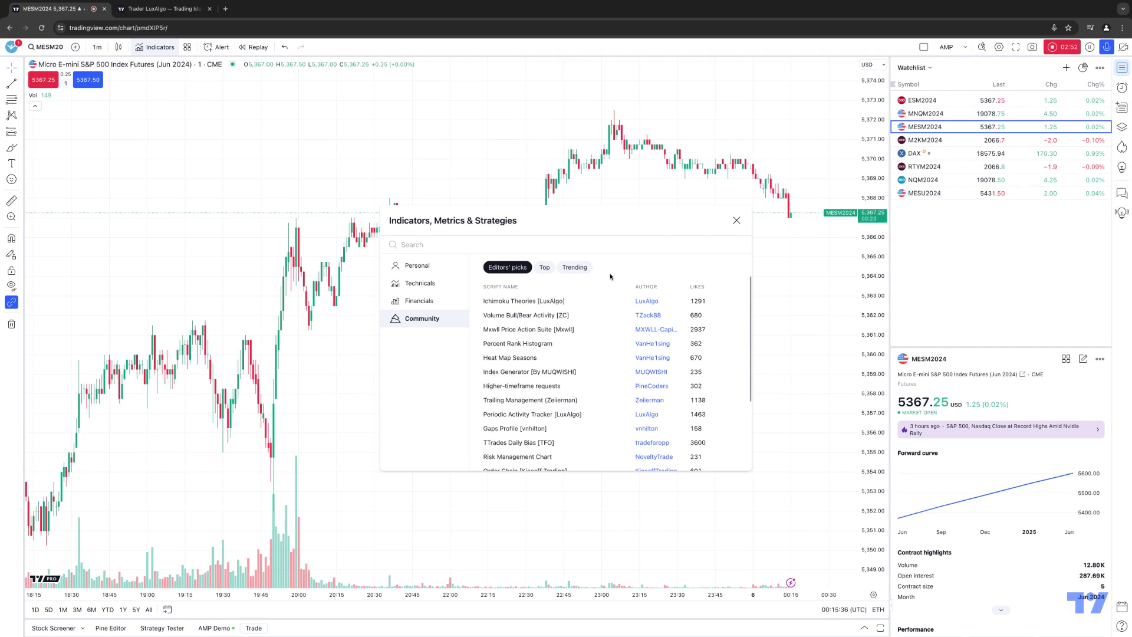
Add Ichimoku Theories [LuxAlgo] from Editors' picks to the MESM2024 chart and close the library.
{"action": "left_click", "coordinate": [729, 299]}
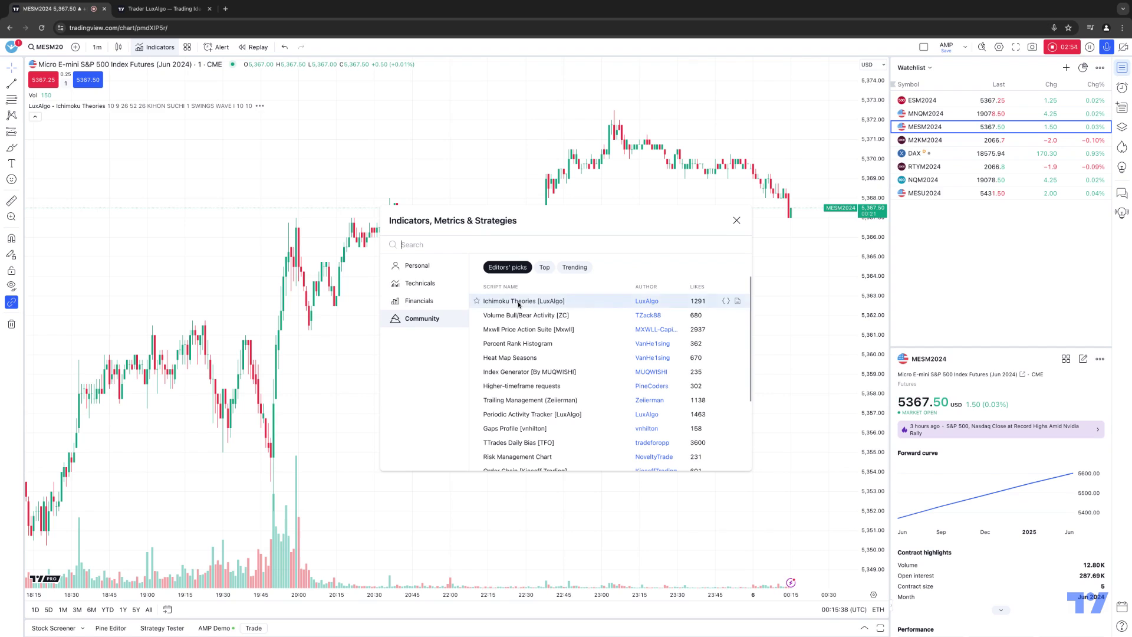
{"action": "left_click", "coordinate": [735, 221]}
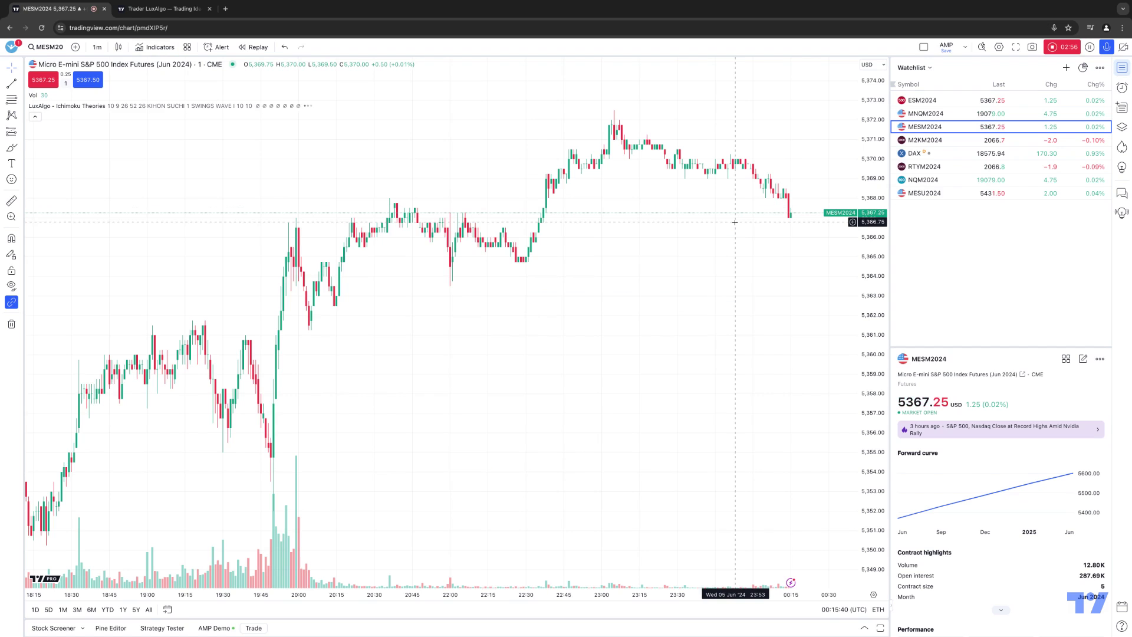